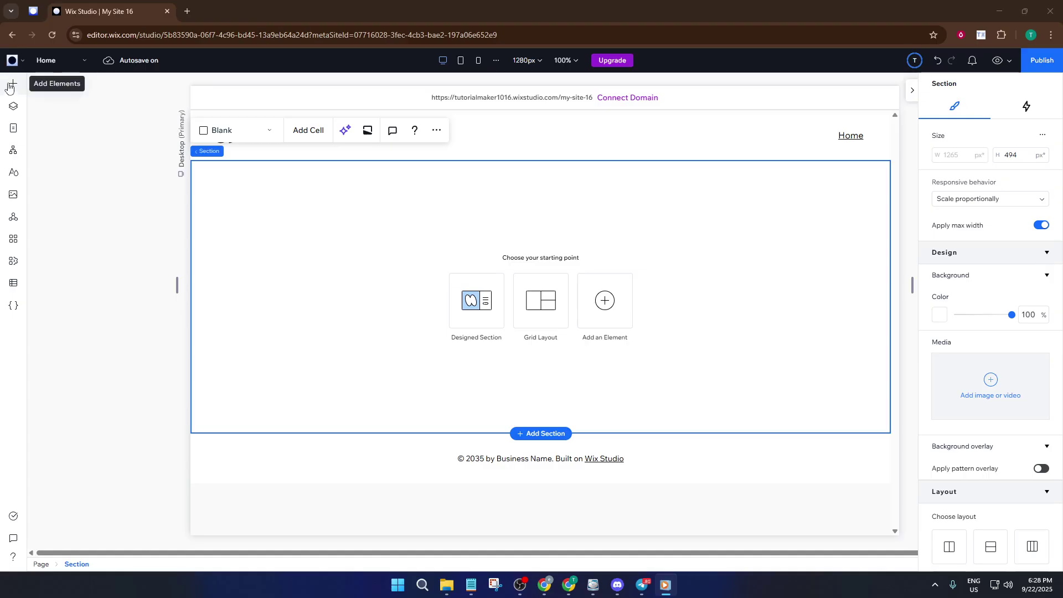
- Search the elements library for "pop ups" and open the Popups collection
click(14, 86)
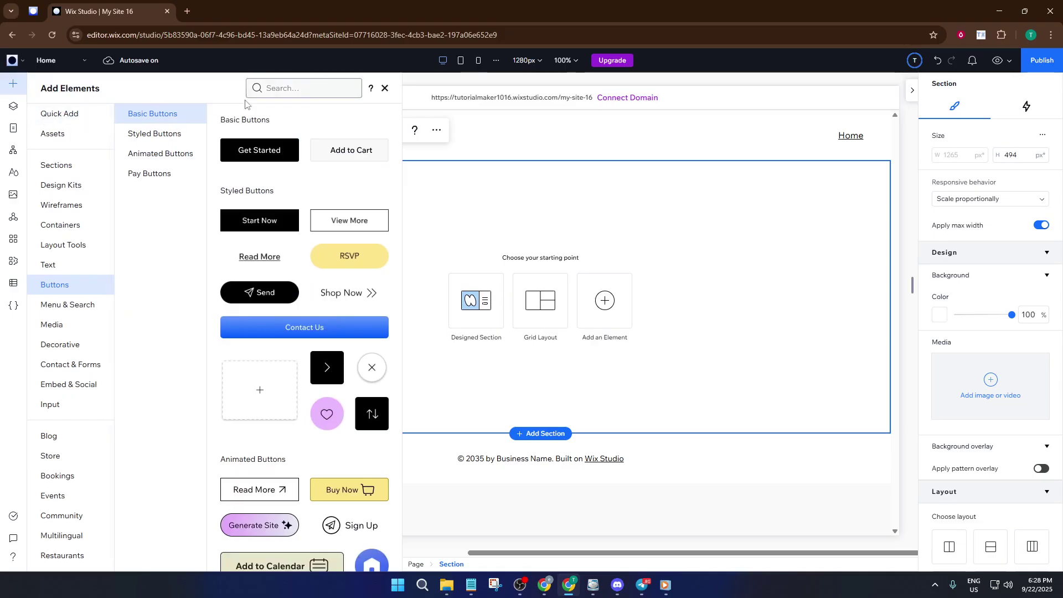
click(291, 88)
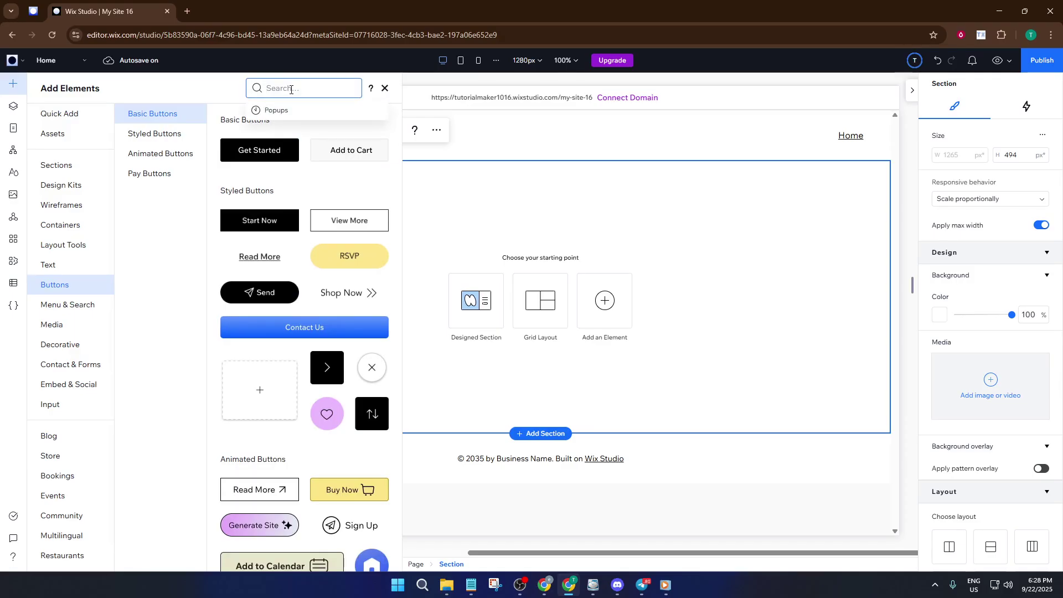
text(pop ups)
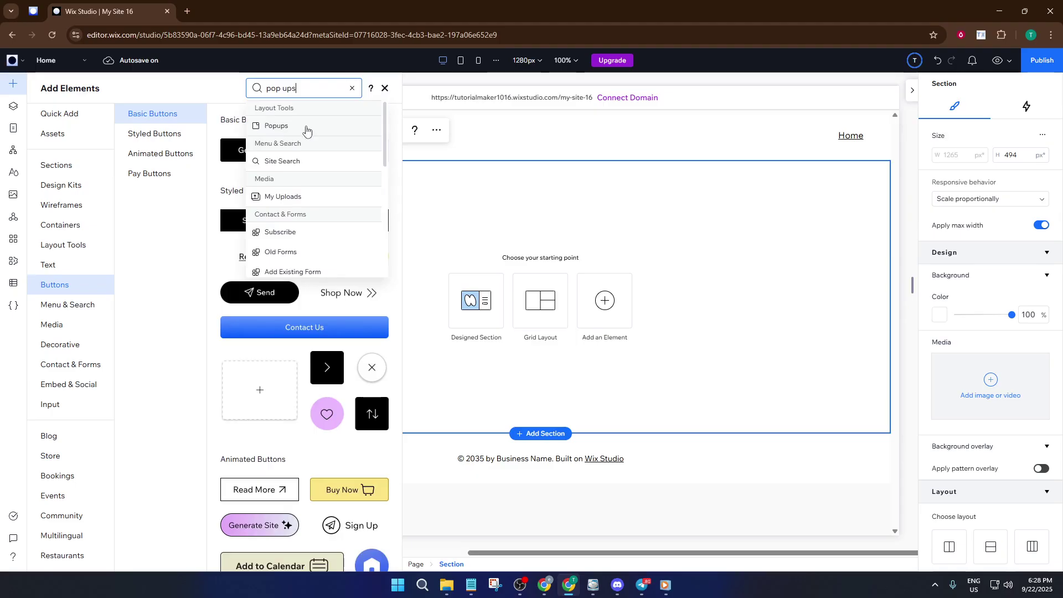
key(ctrl+a)
click(306, 129)
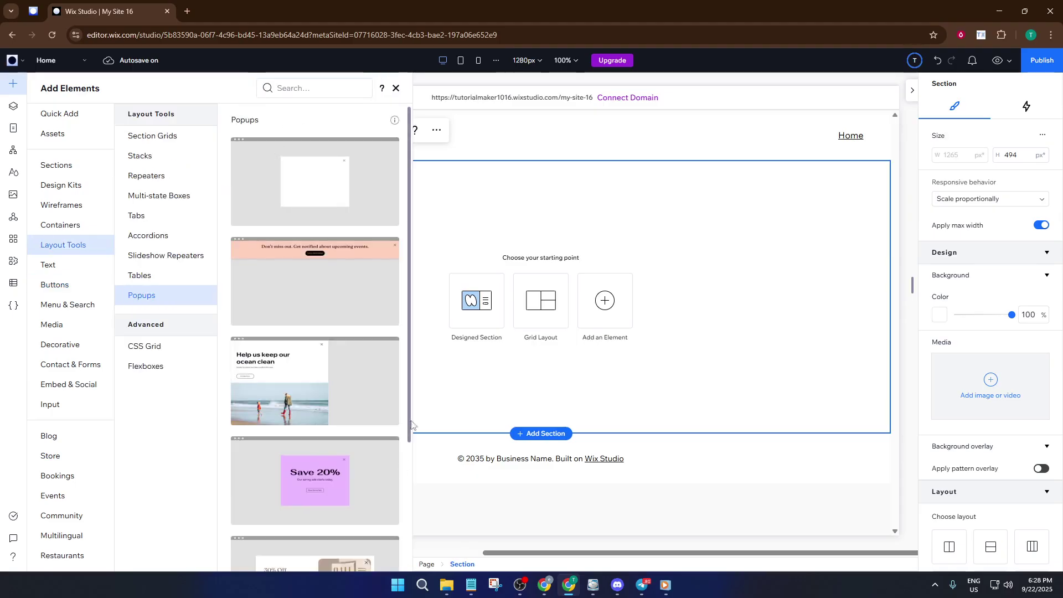
- Browse the popup templates and add the "30% Off Today Only" promo popup with the sale boxes image to the site
scroll(288, 371, down, 3)
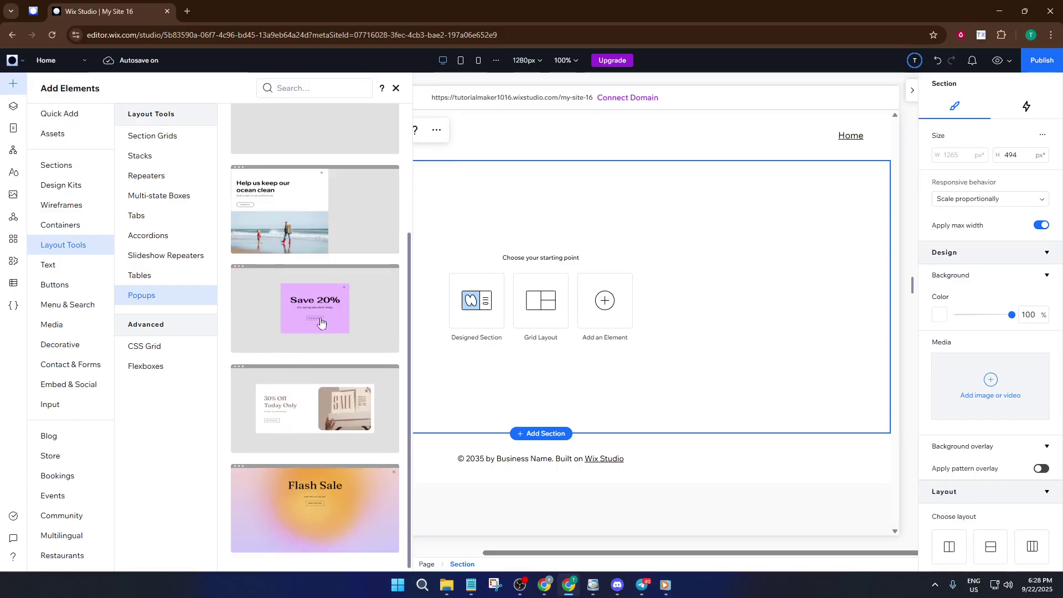
scroll(323, 327, up, 3)
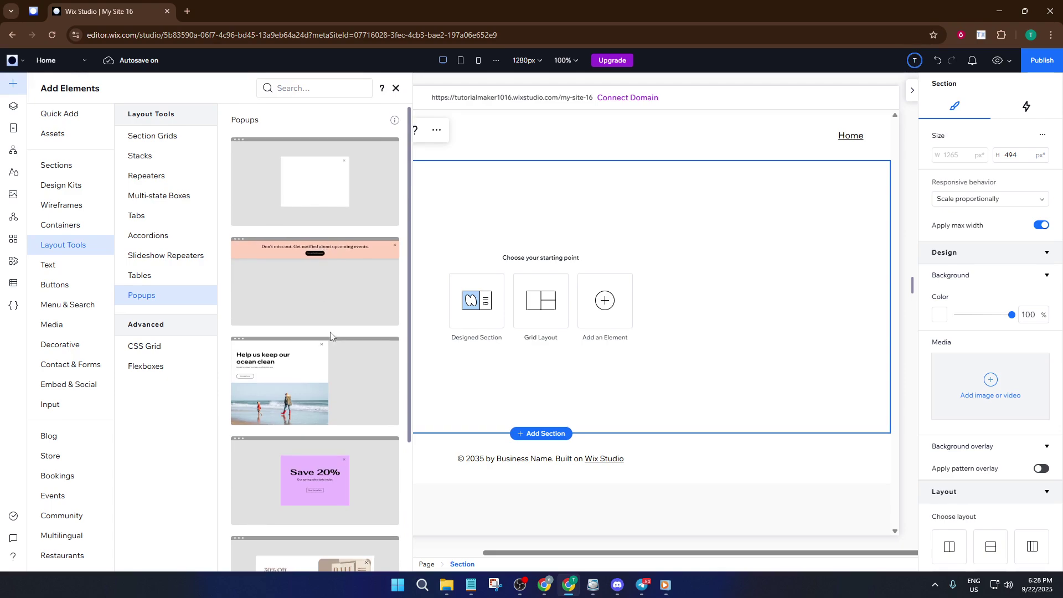
scroll(330, 343, down, 3)
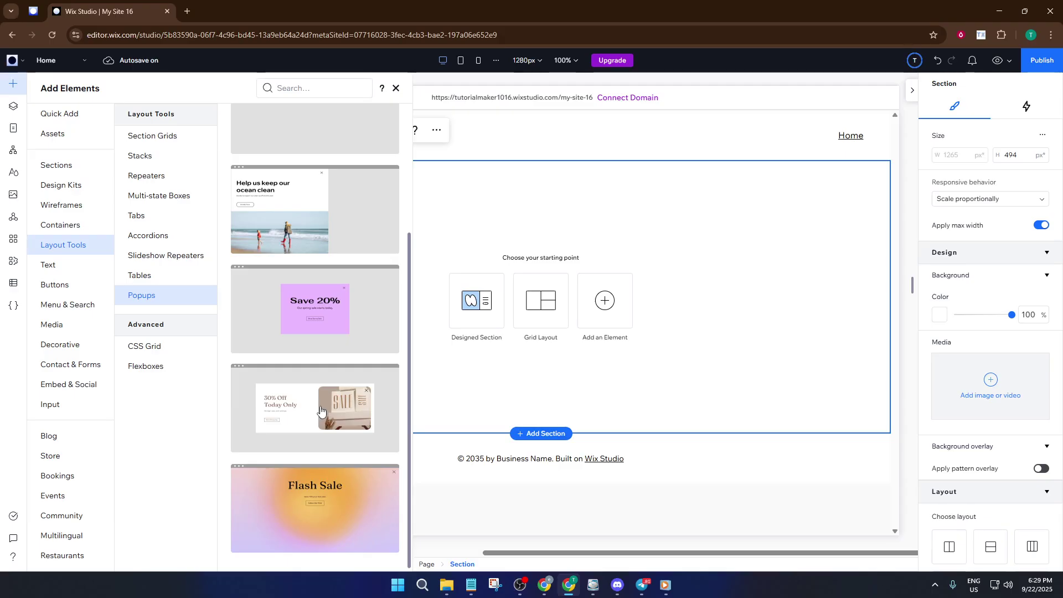
scroll(321, 410, up, 5)
scroll(326, 427, down, 3)
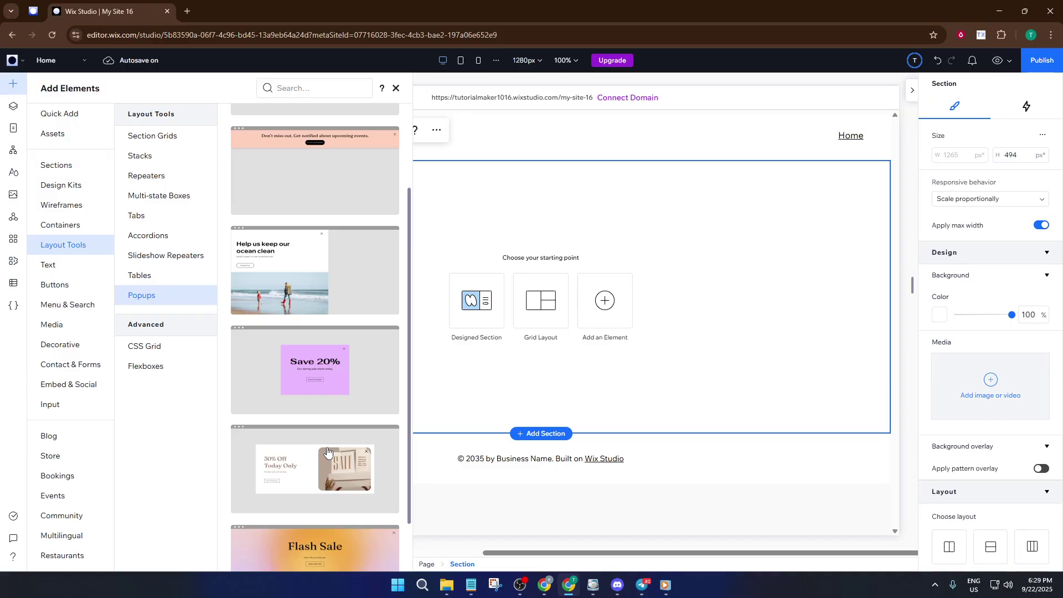
click(327, 451)
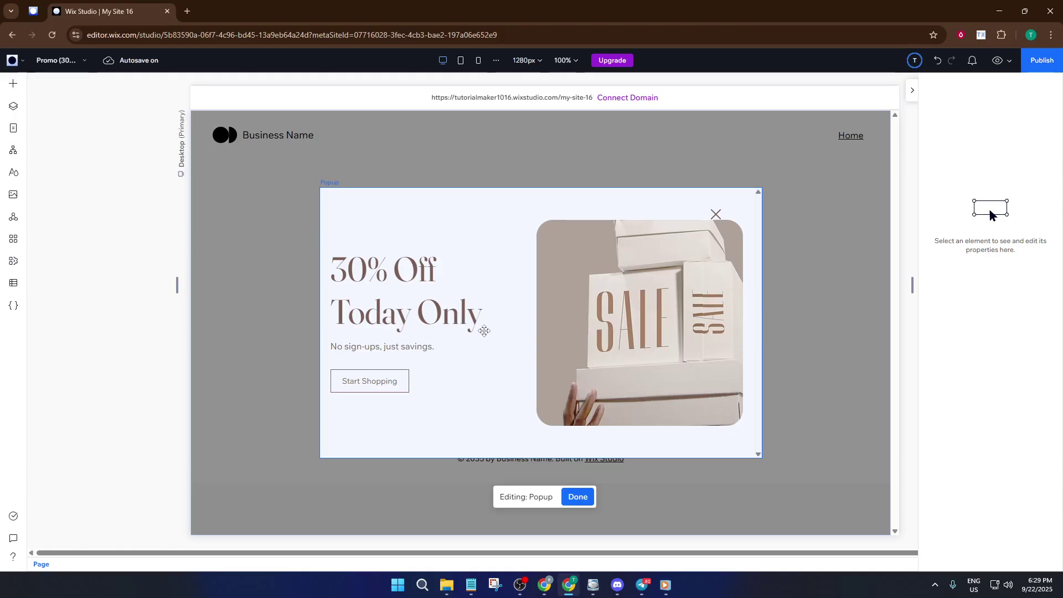
- Change the popup's heading to "Get 20% Off Today Only" and finish editing the popup
click(625, 327)
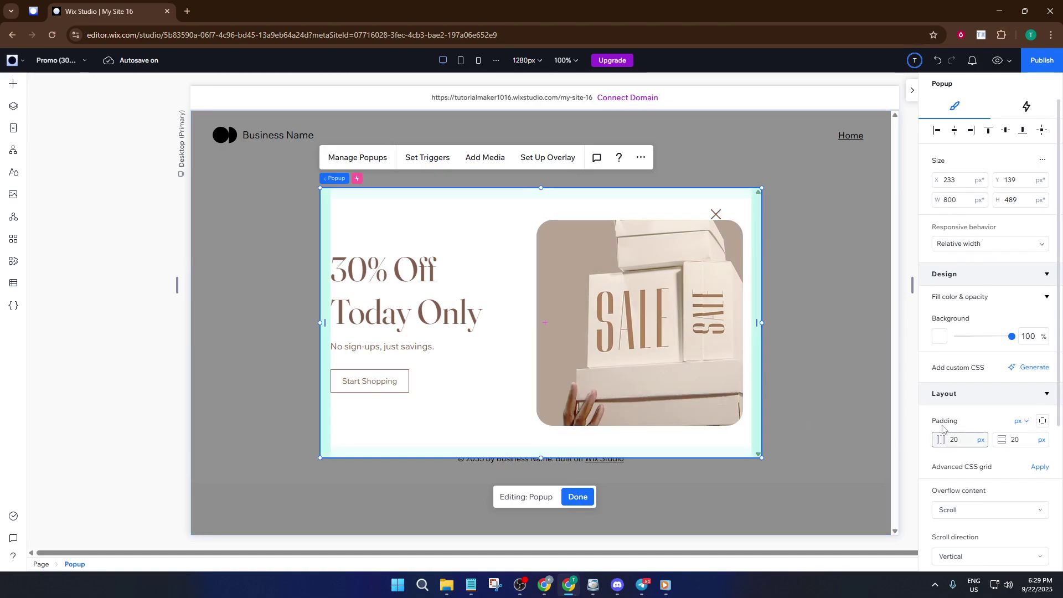
scroll(963, 410, down, 3)
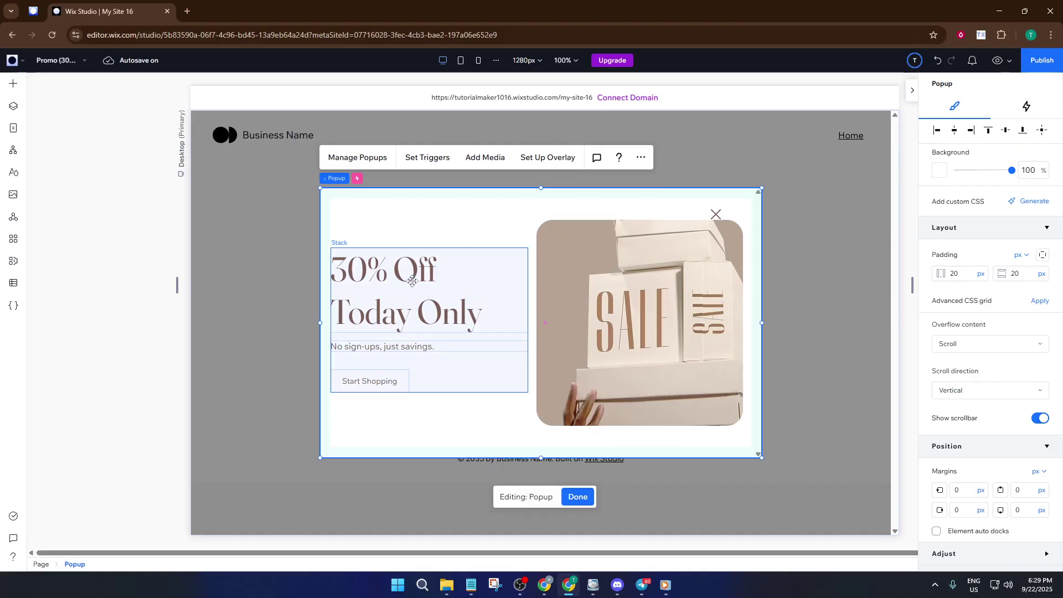
click(377, 274)
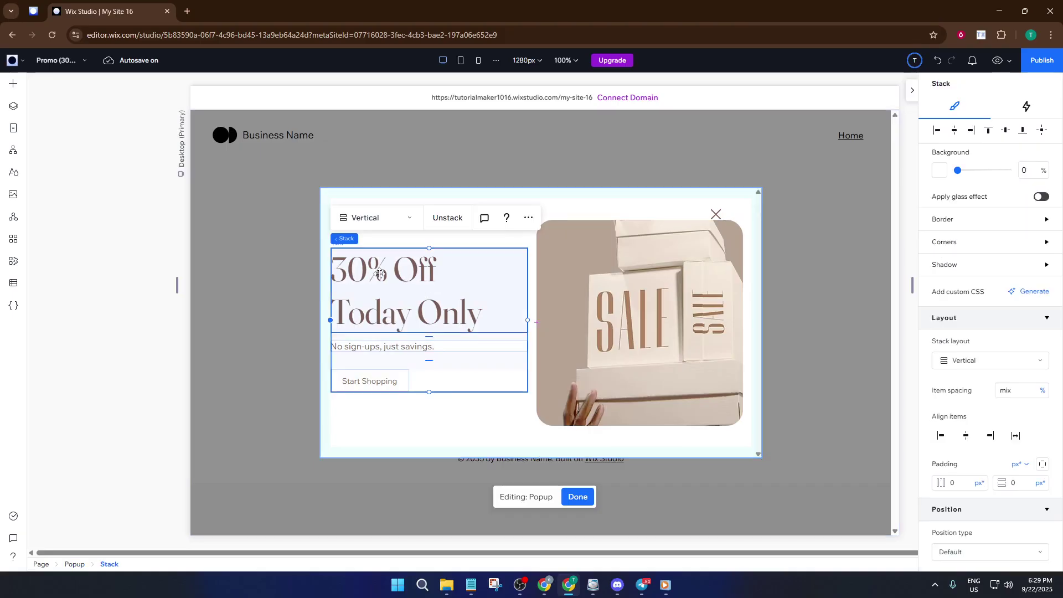
click(379, 275)
double_click(380, 275)
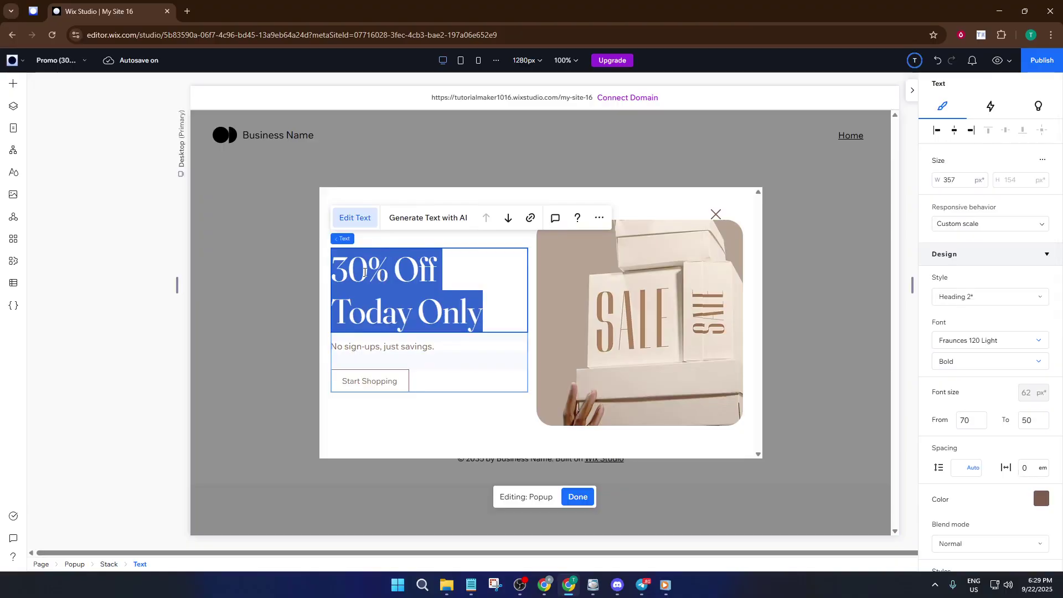
click(367, 271)
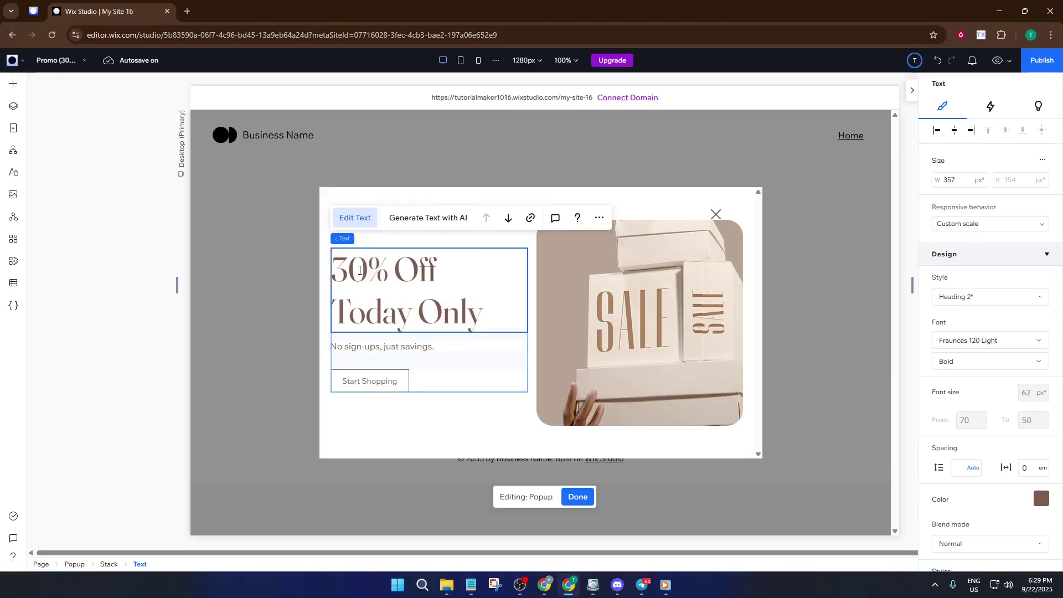
click(344, 264)
key(BackSpace)
text(2)
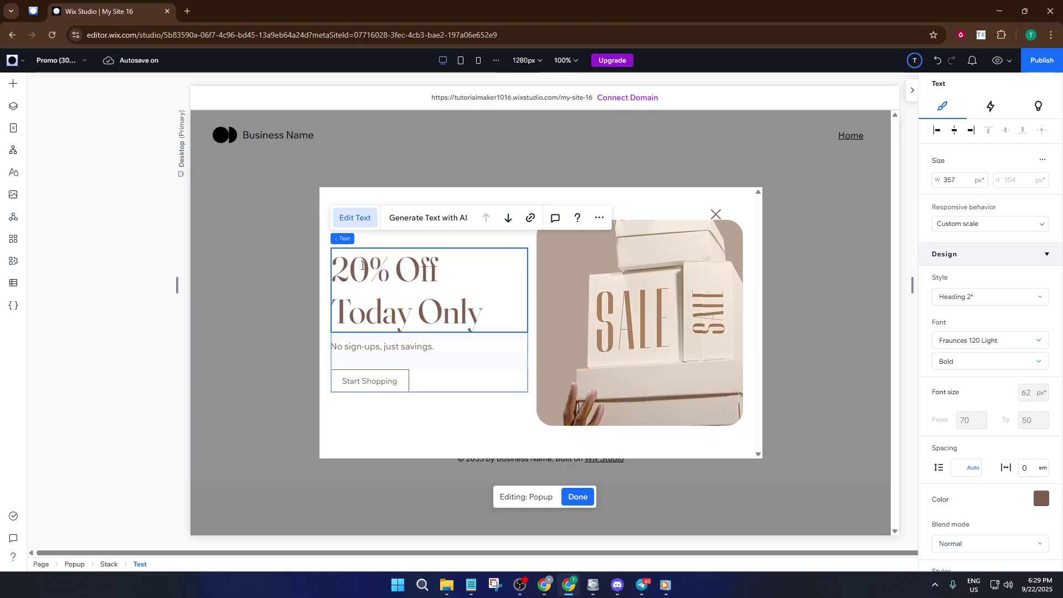
text(G)
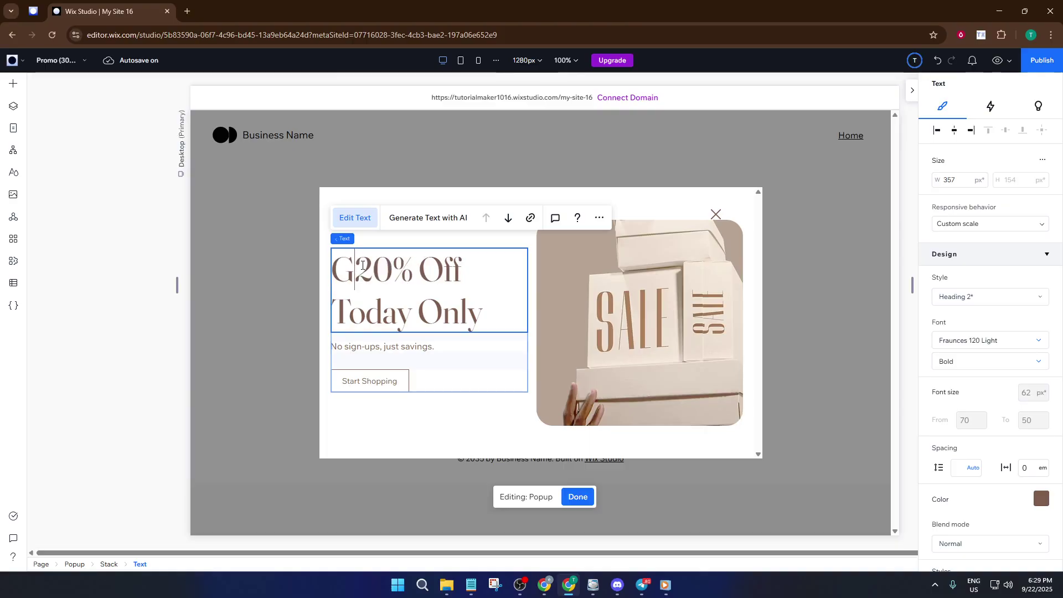
text(et)
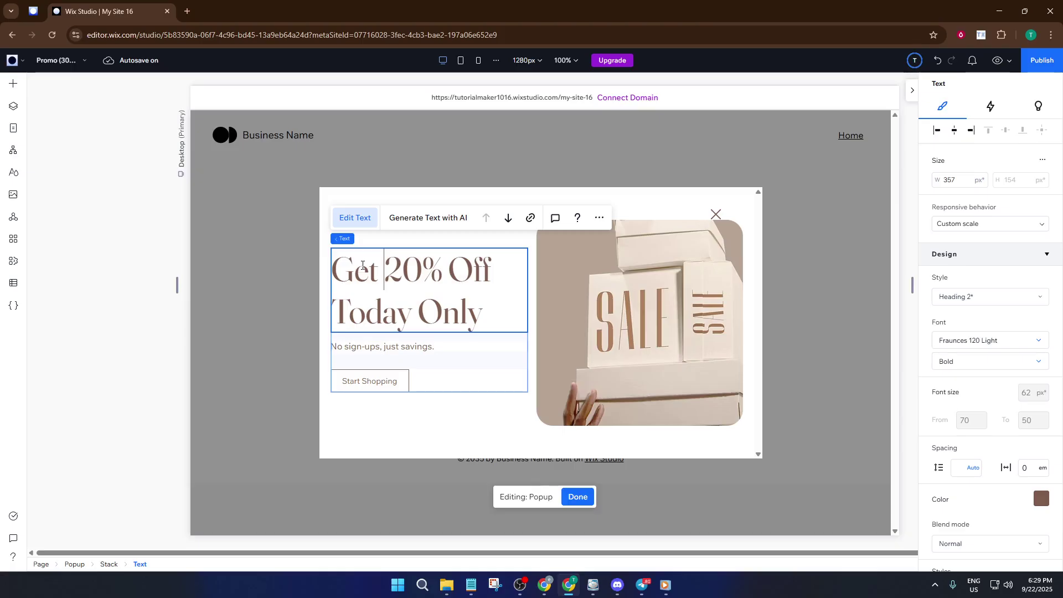
click(577, 496)
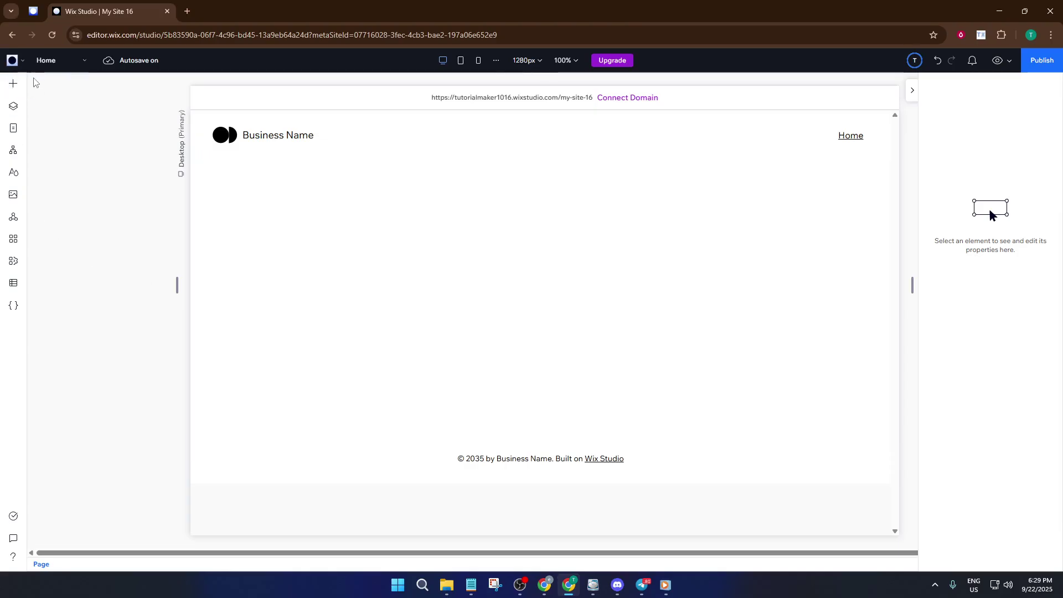
- Add the basic "Get Started" button to the middle of the Home page's blank section
click(14, 87)
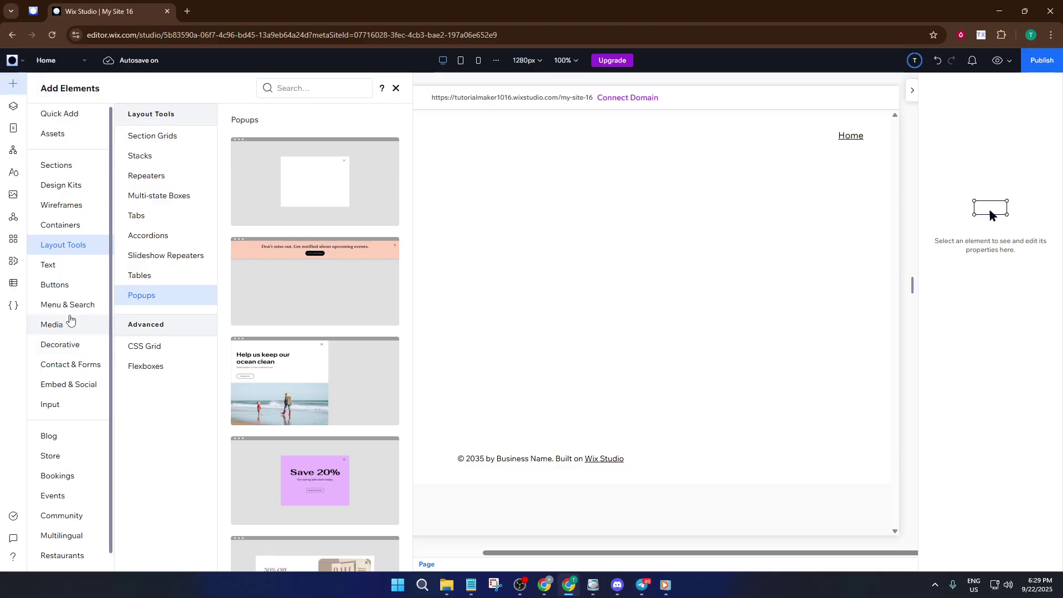
click(55, 286)
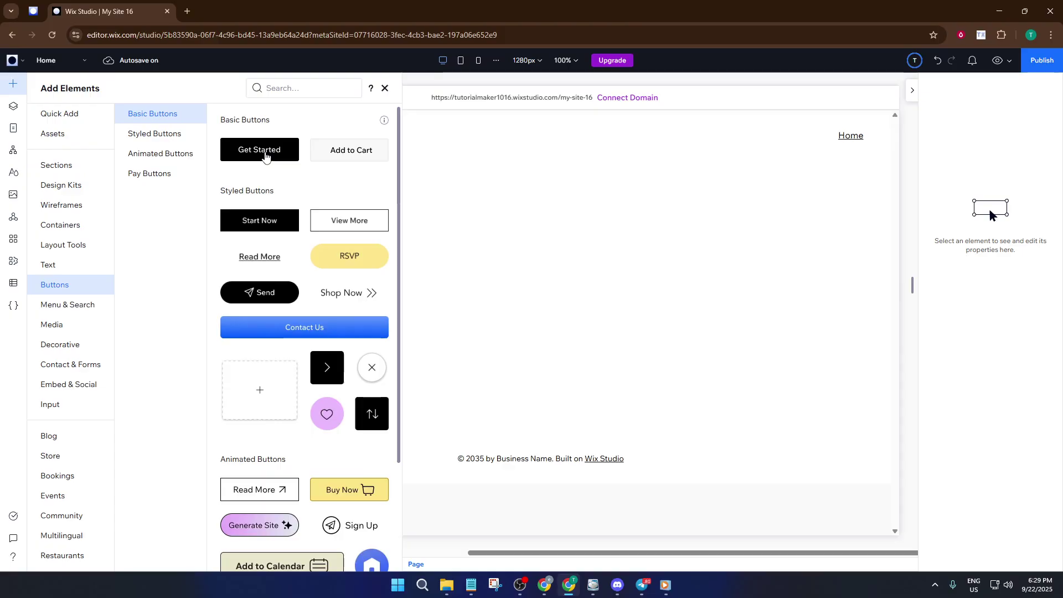
drag(265, 157, 310, 177)
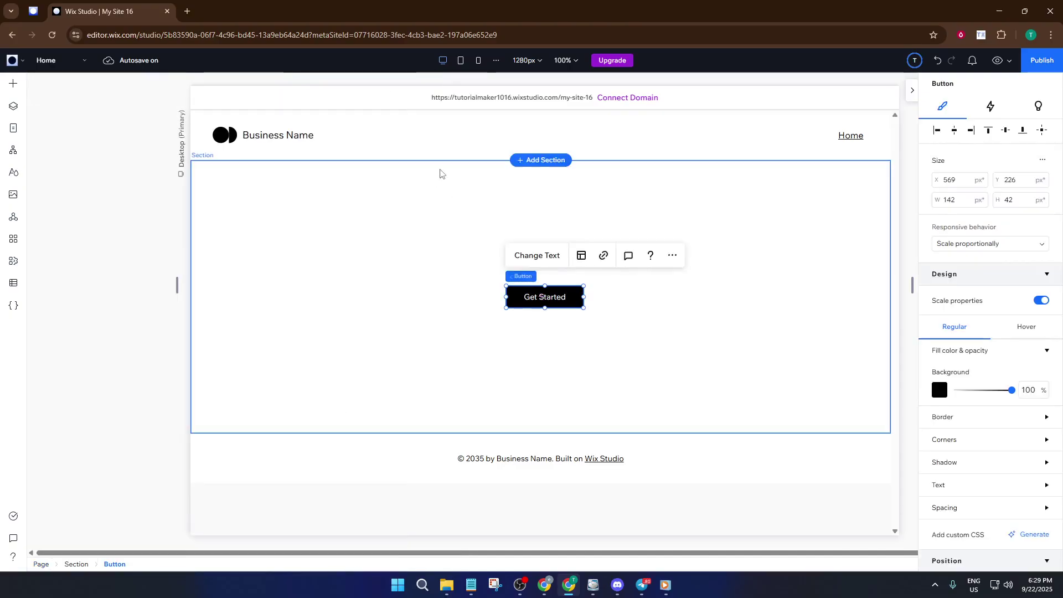
- Change the new button's text to "Buy Now" and close its settings
double_click(548, 300)
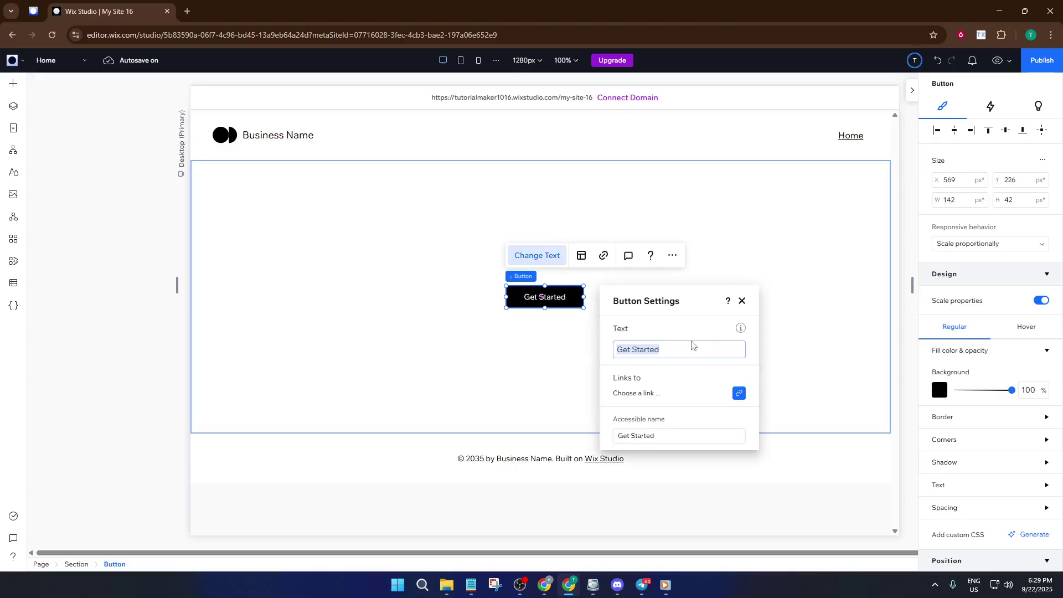
text(B)
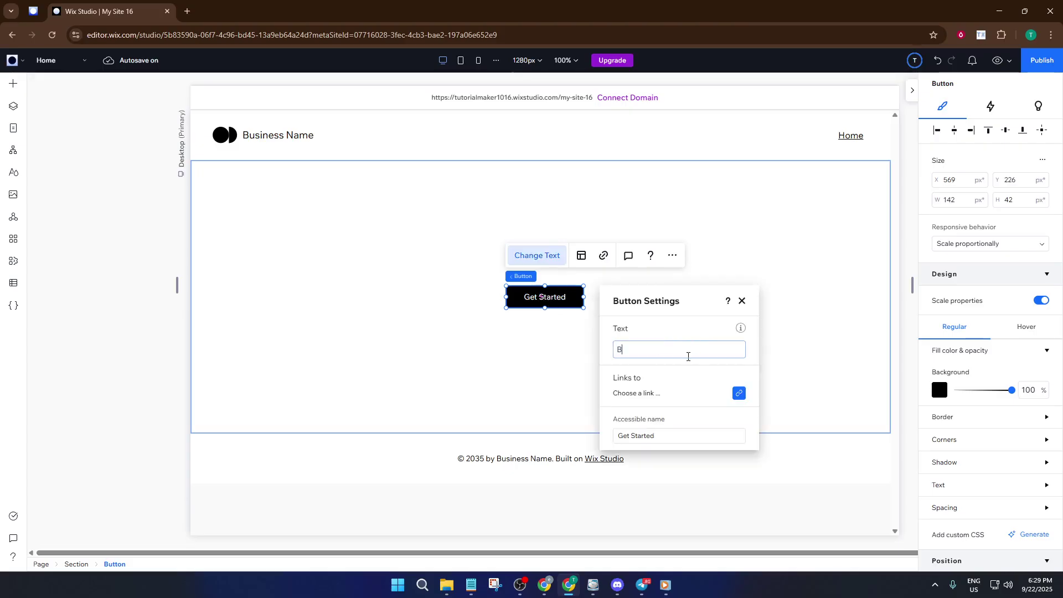
text(uy Now)
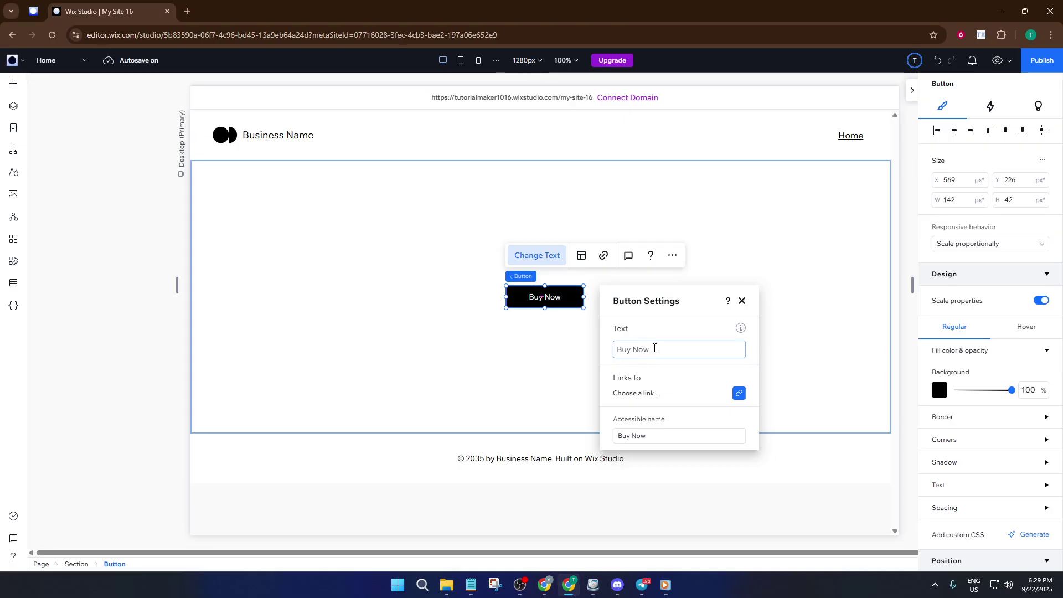
click(577, 316)
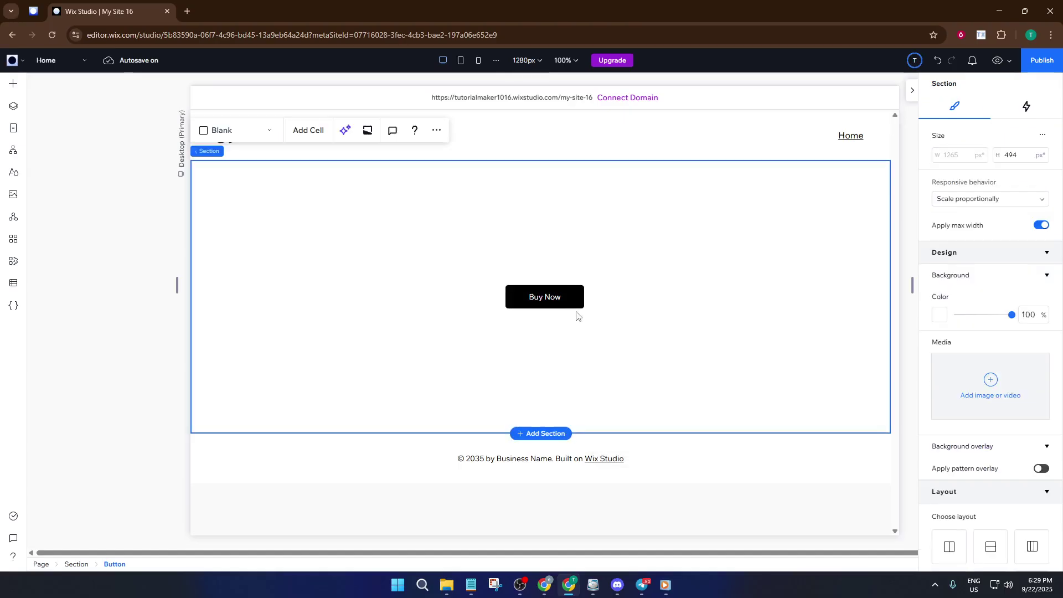
- Link the Buy Now button to the "Promo (30% off)" popup
click(554, 298)
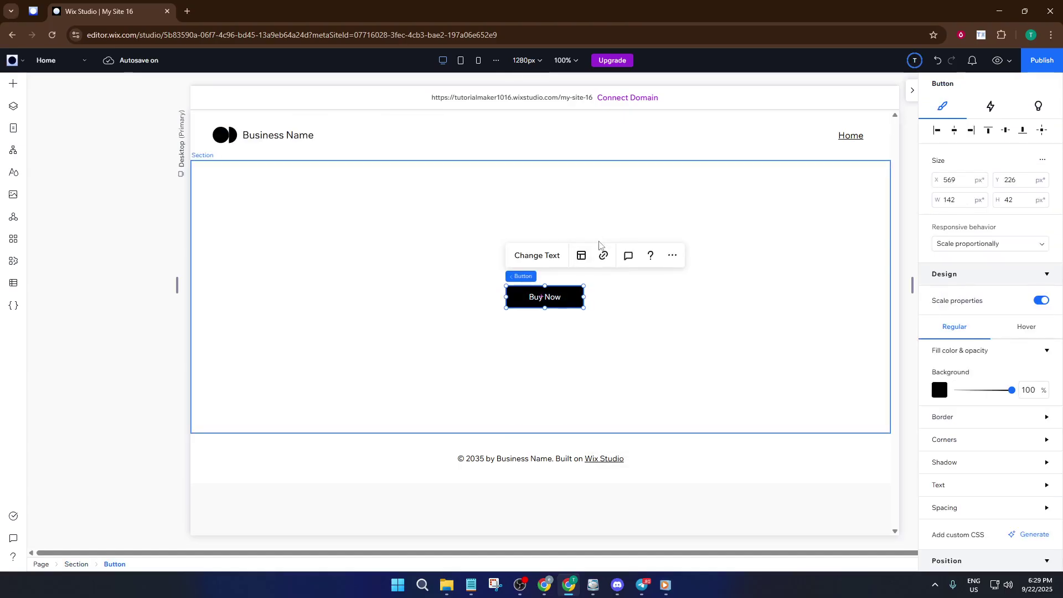
click(603, 255)
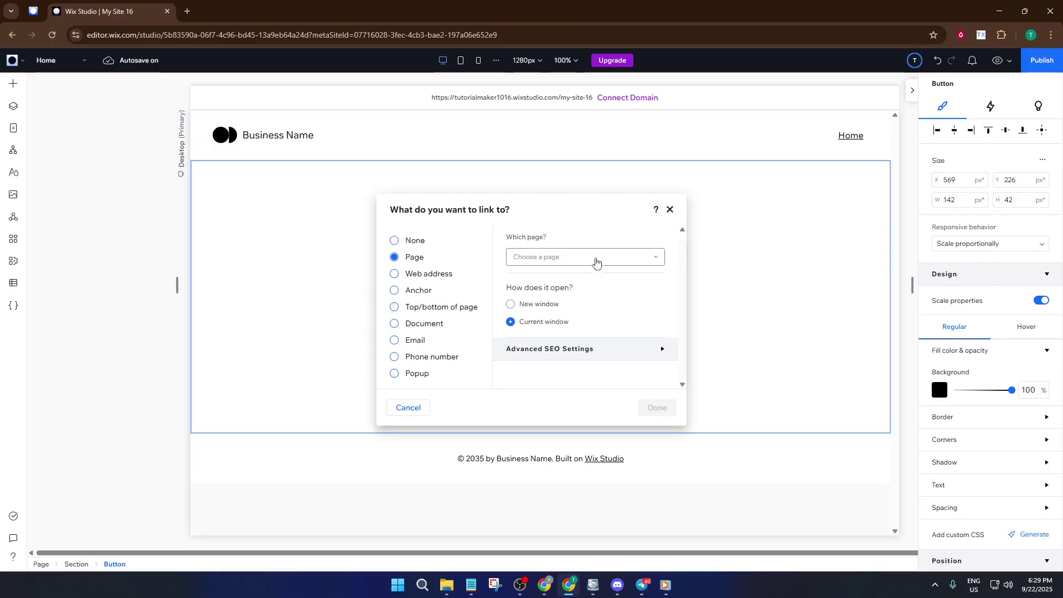
click(394, 374)
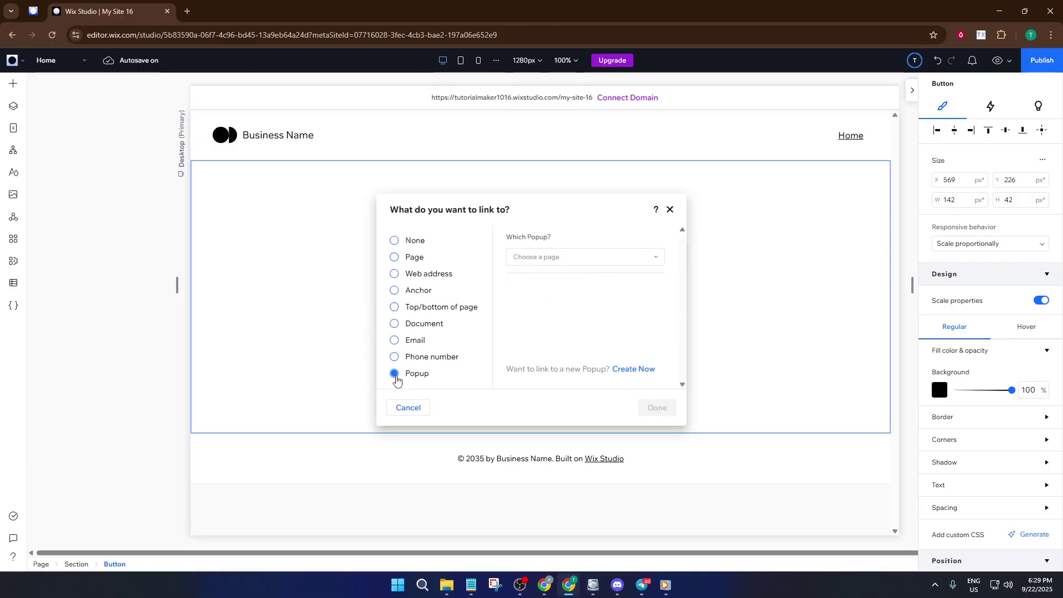
click(594, 257)
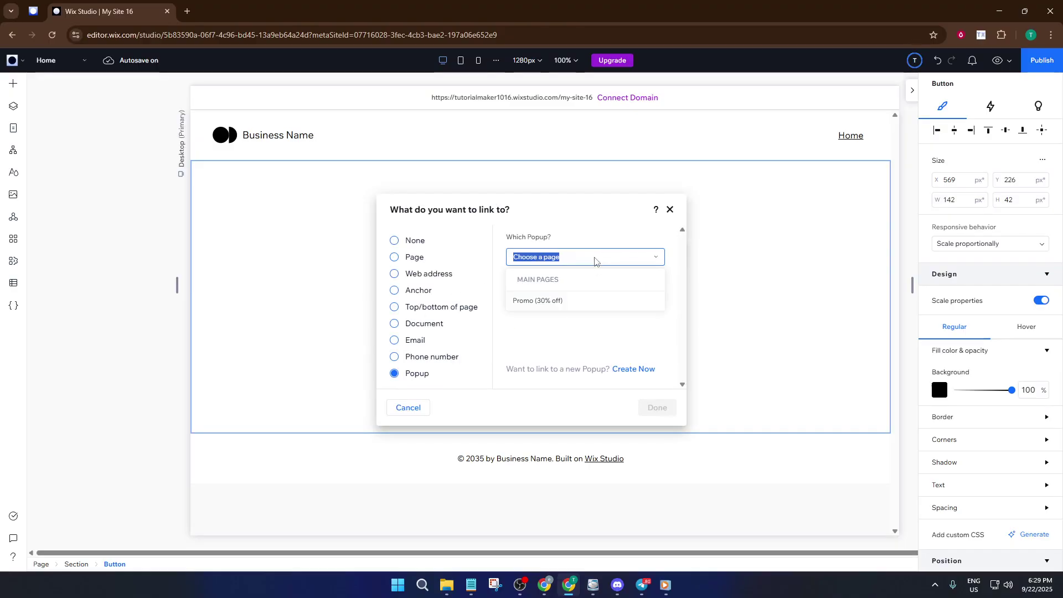
click(564, 301)
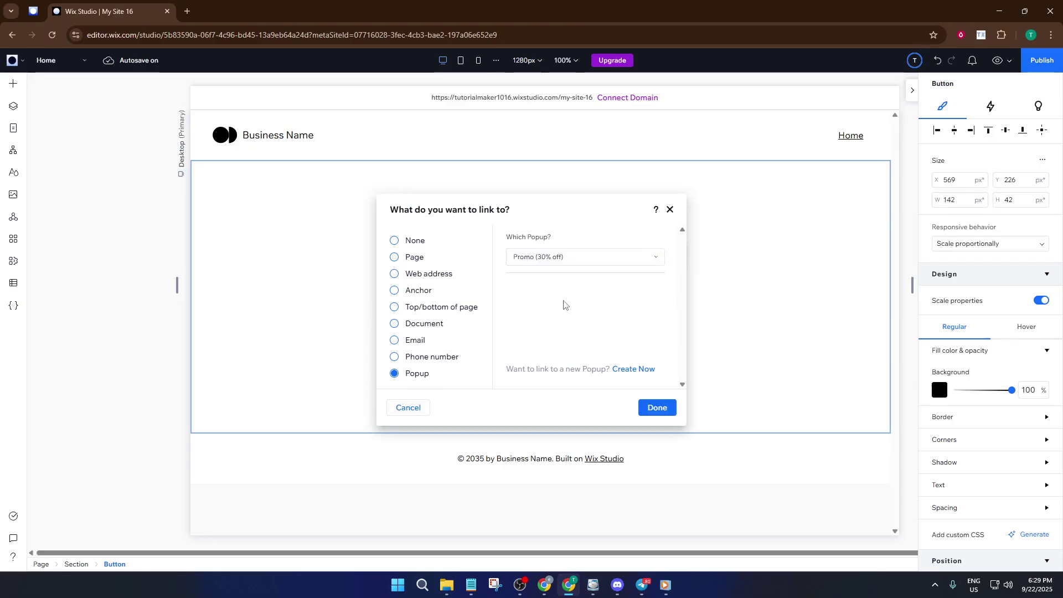
click(666, 412)
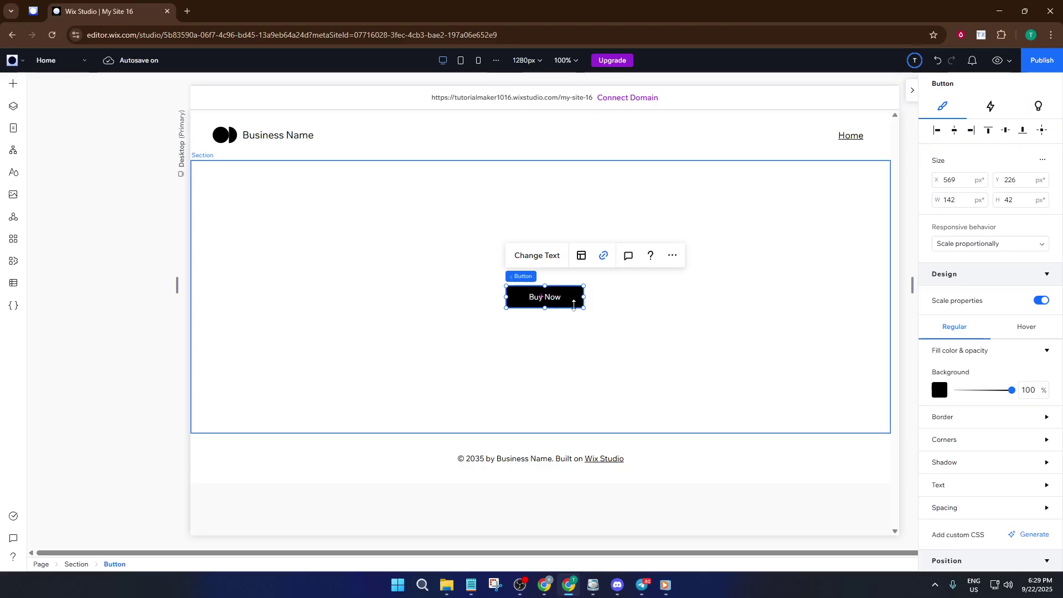
- Preview the site and test the Buy Now button by repeatedly opening and closing the linked popup
click(999, 59)
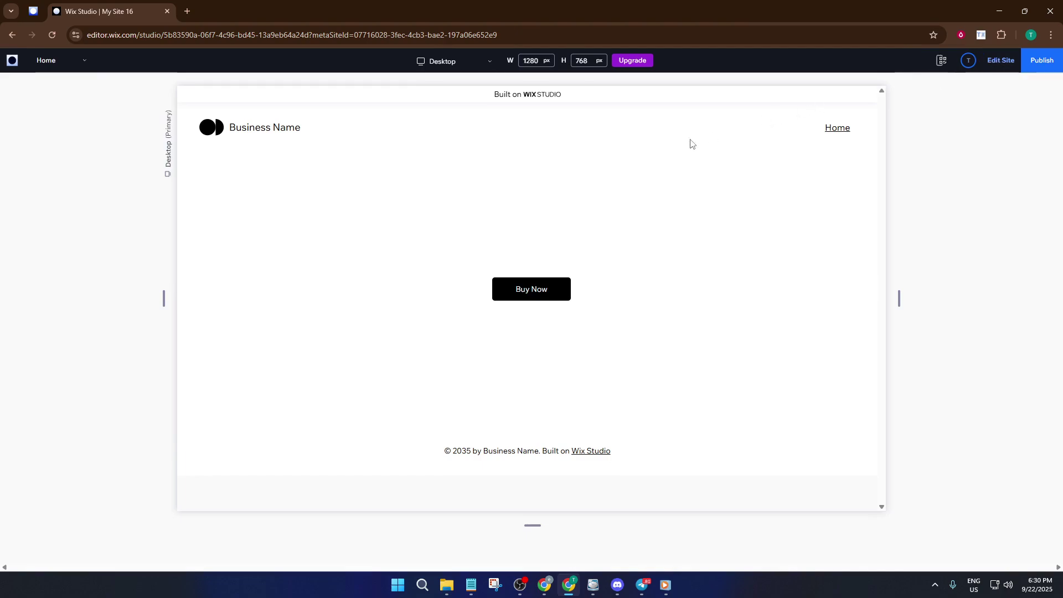
click(531, 291)
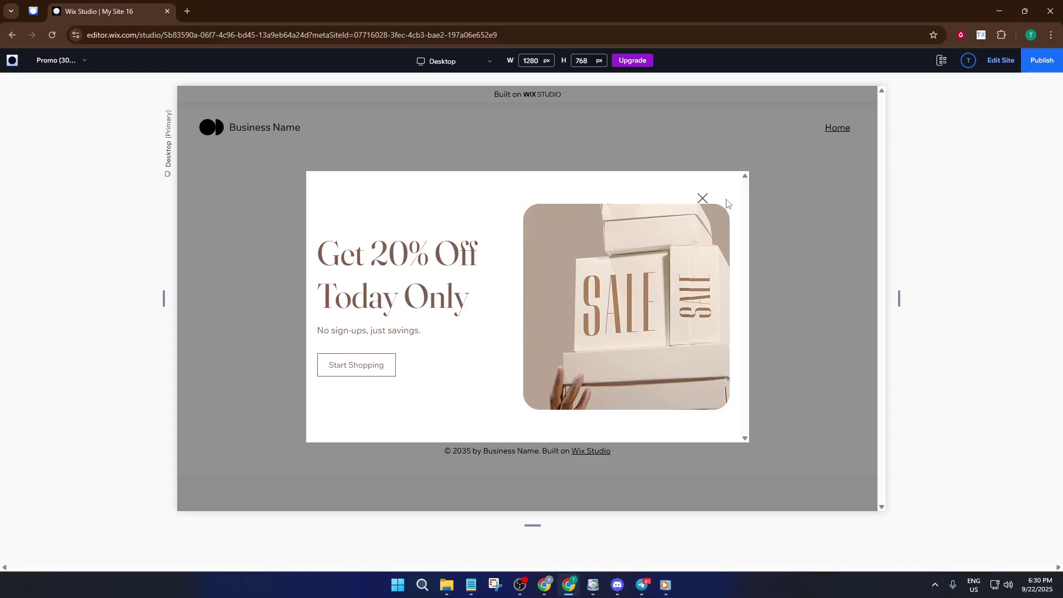
click(702, 198)
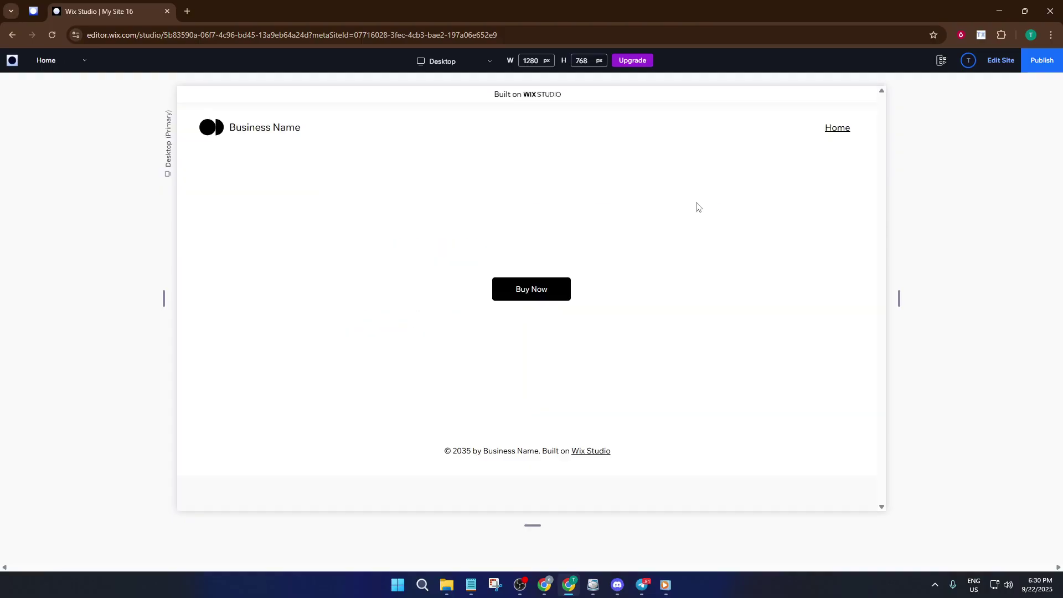
click(534, 288)
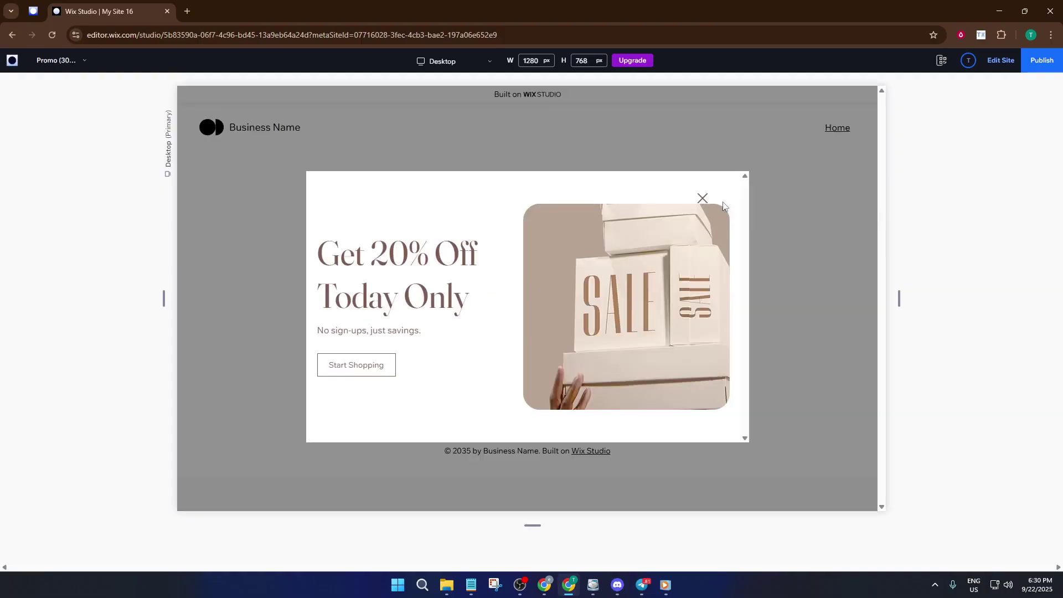
click(702, 199)
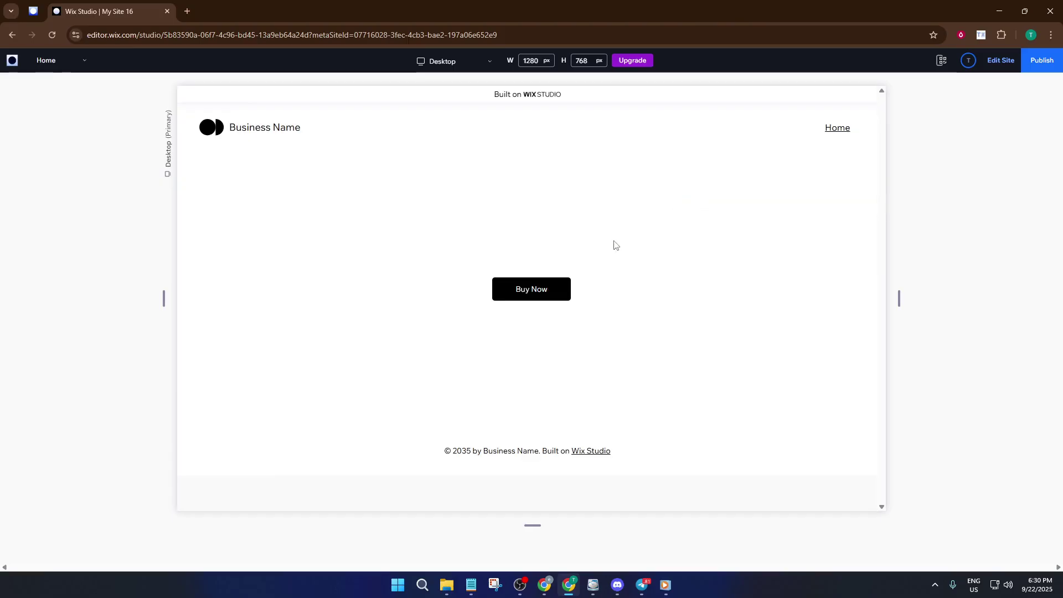
click(534, 284)
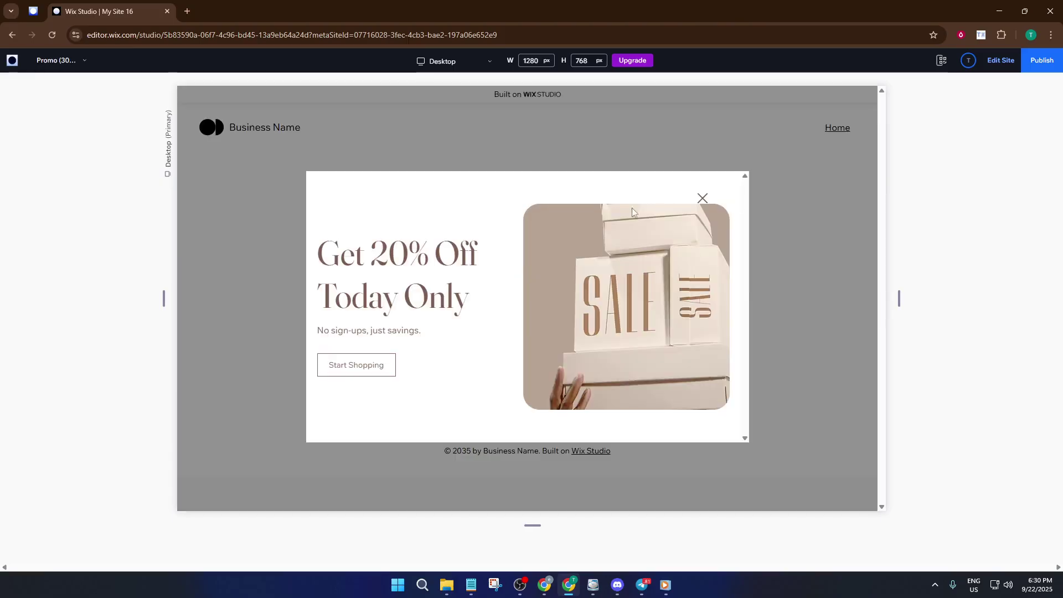
click(700, 201)
click(549, 289)
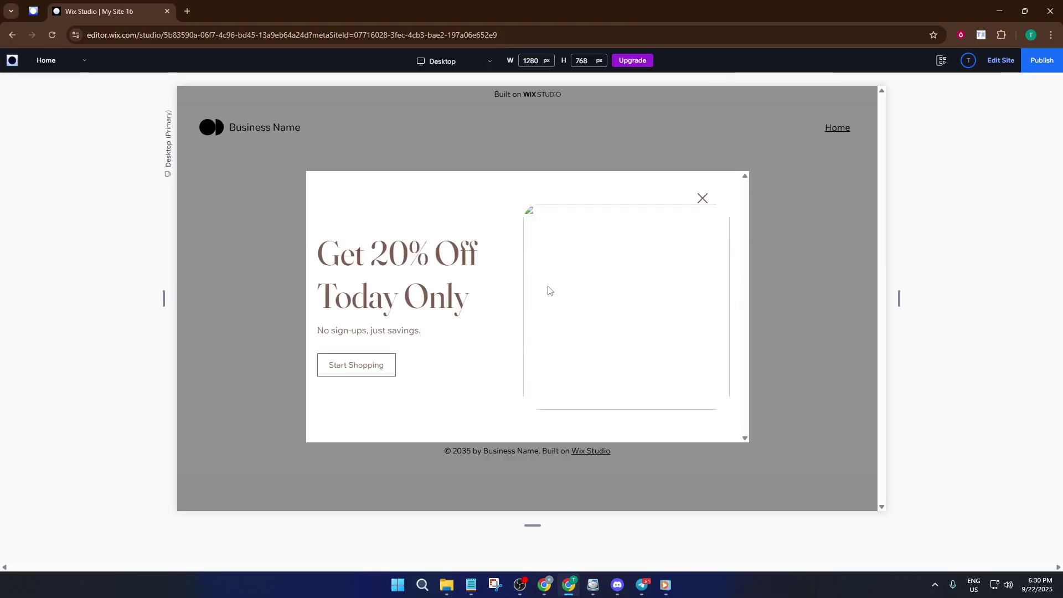
click(703, 197)
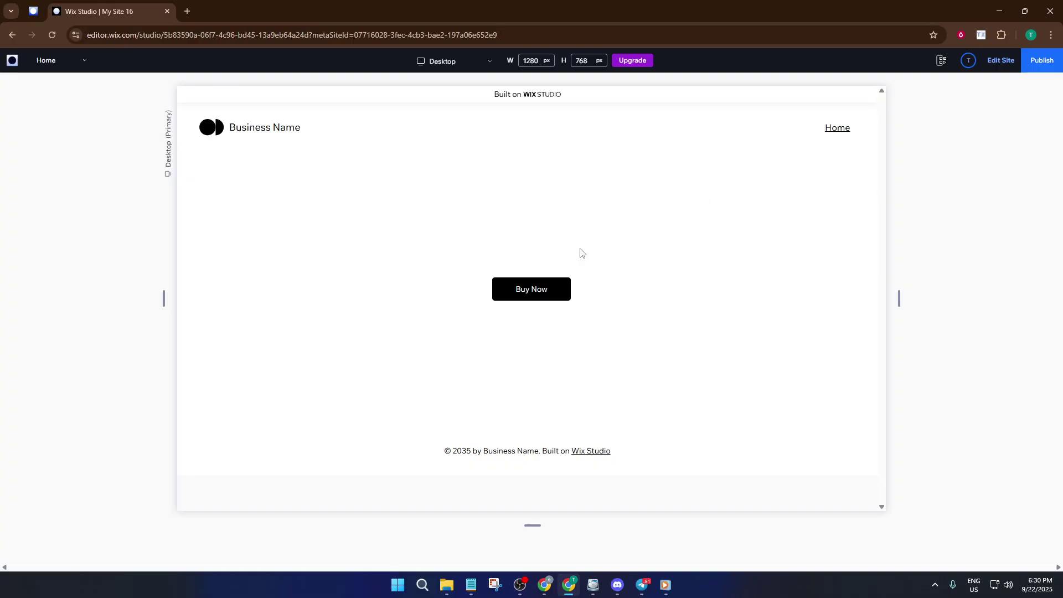
click(564, 284)
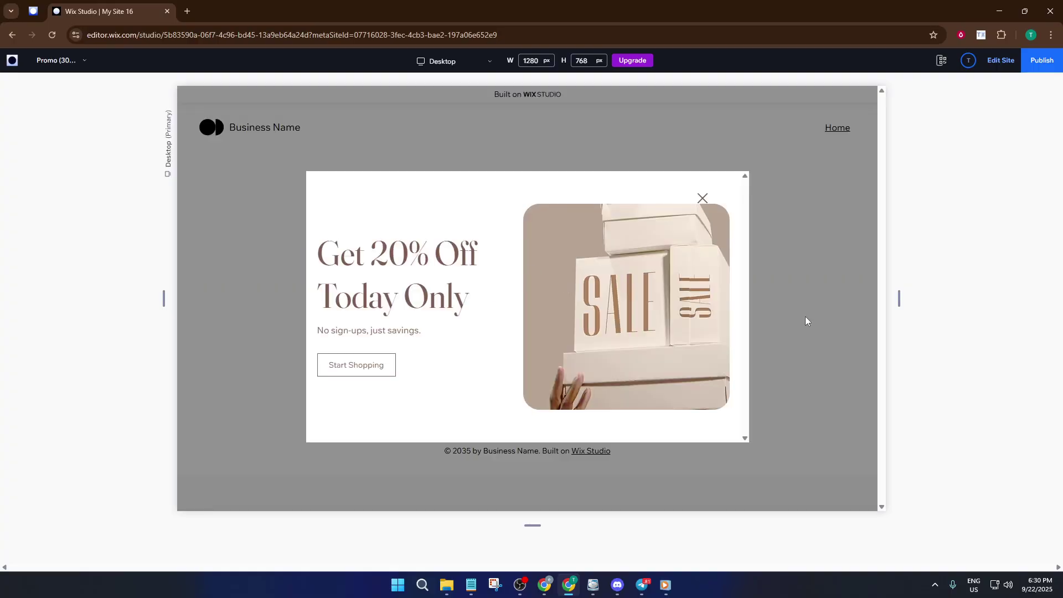